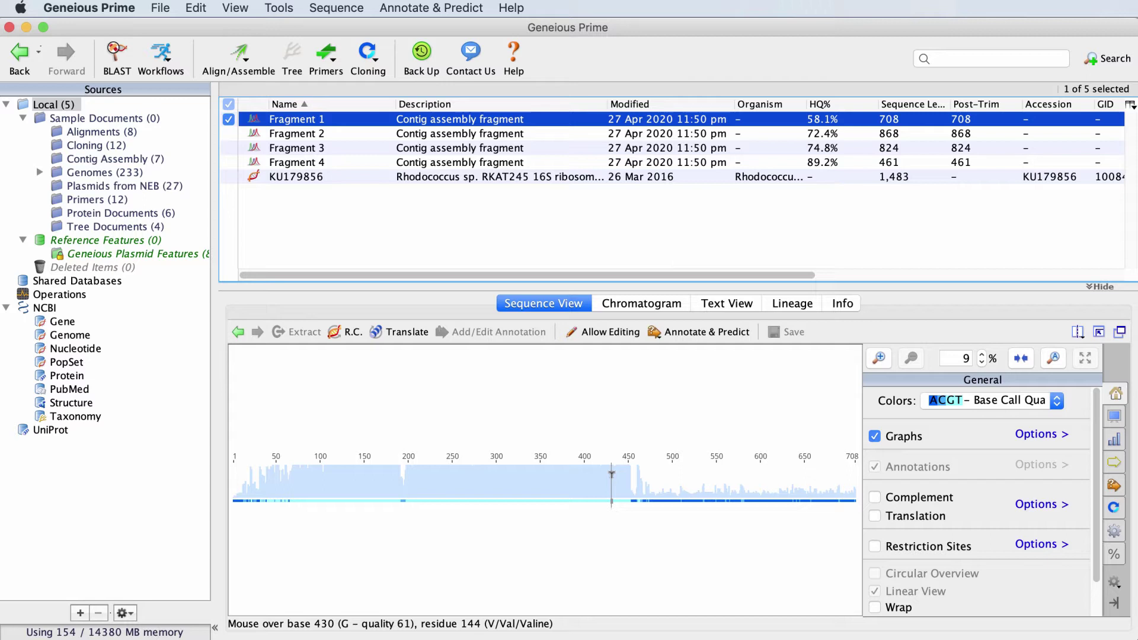
Zoom to Fragment 1's individual bases with chromatogram traces shown, coloured by Base Call Quality
click(879, 359)
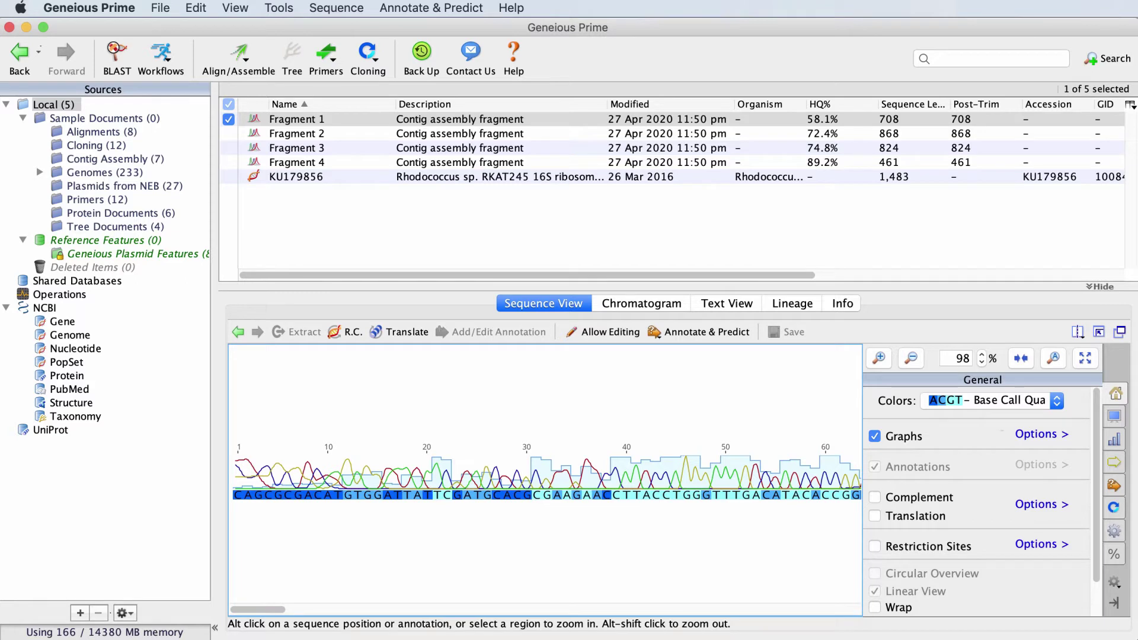
click(1114, 439)
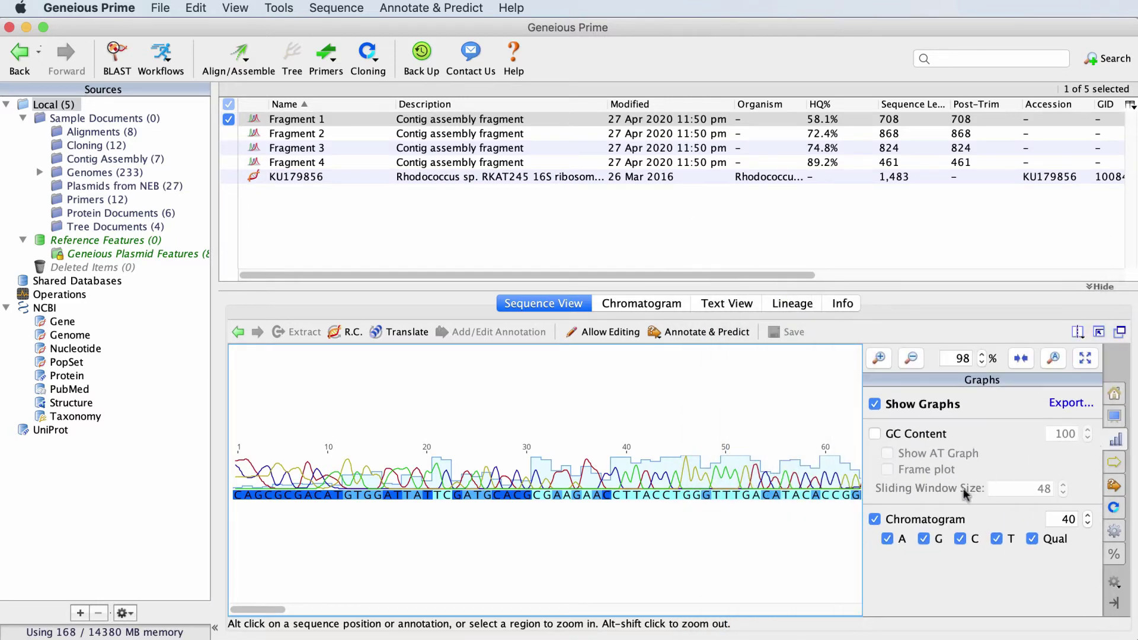
click(923, 520)
click(923, 520)
click(1115, 393)
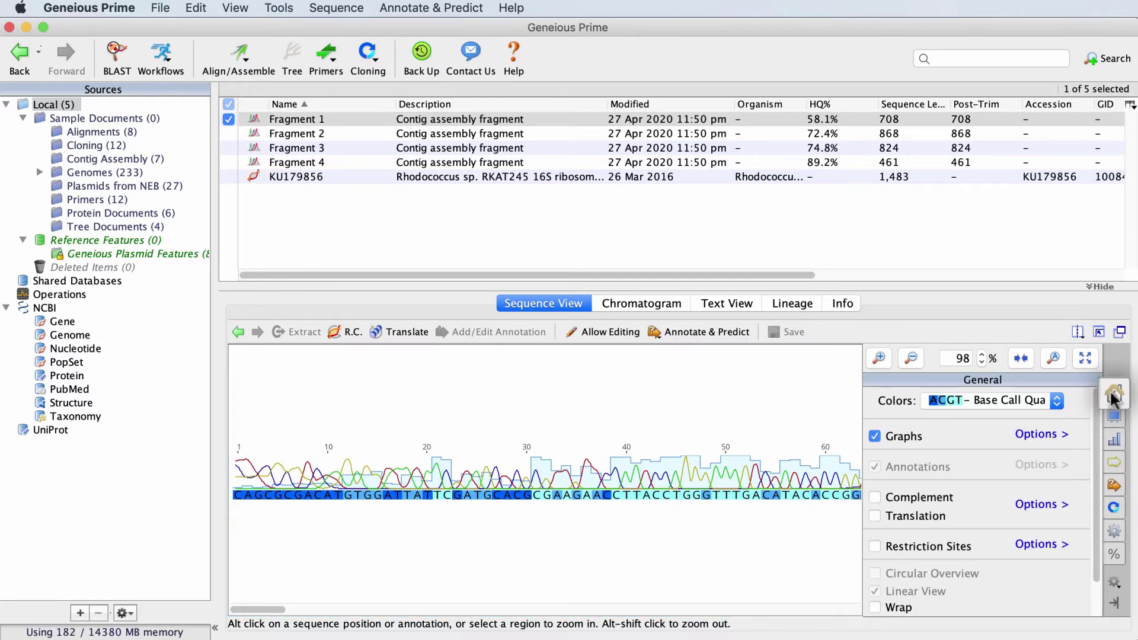
click(1057, 401)
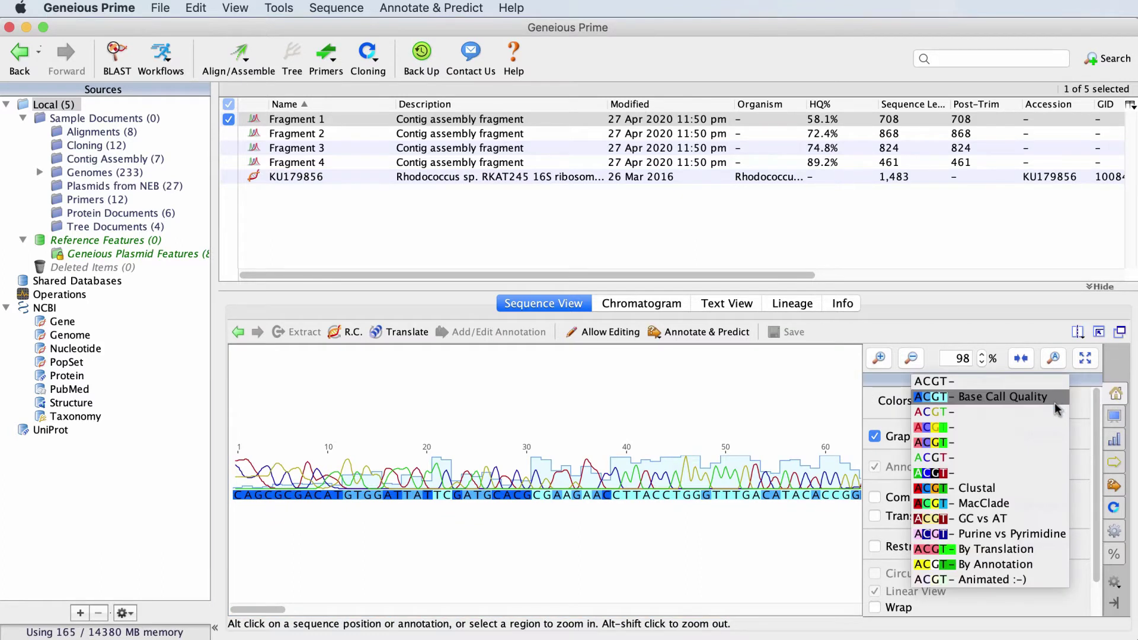
click(1030, 396)
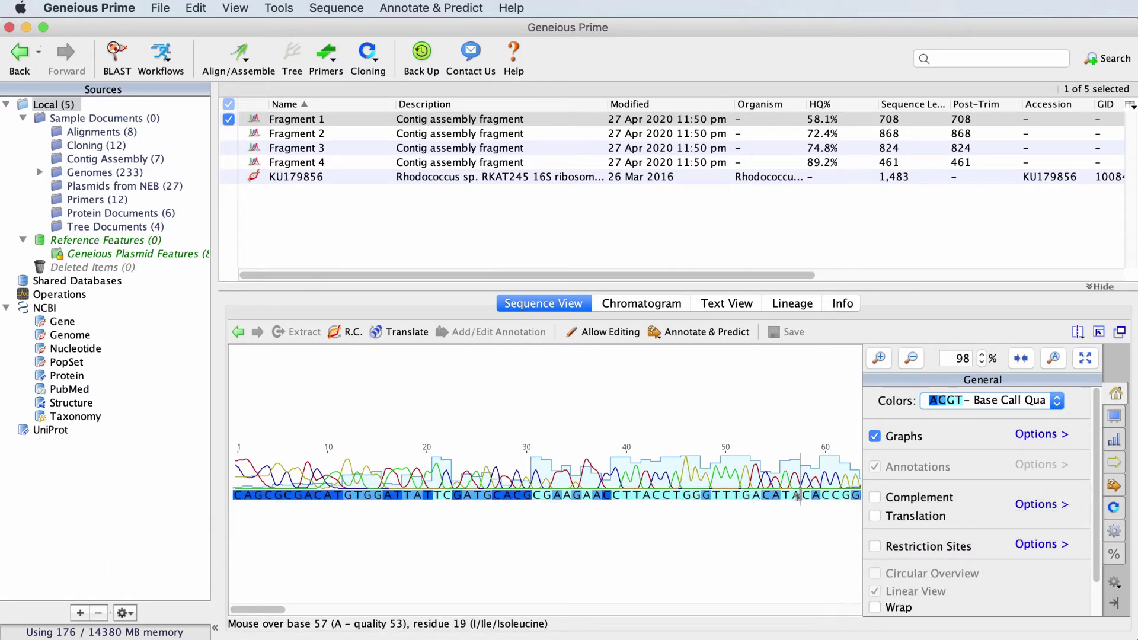
Scroll through Fragment 1's bases to the end and add Fragment 4 to the selection
scroll(799, 495, right, 20)
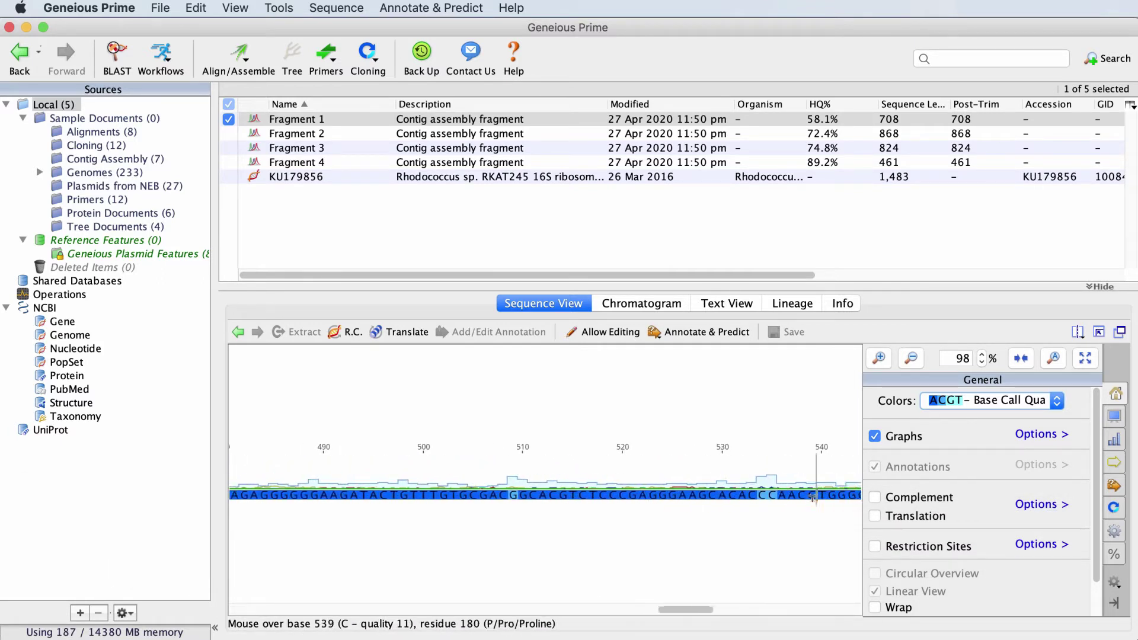
scroll(814, 497, right, 10)
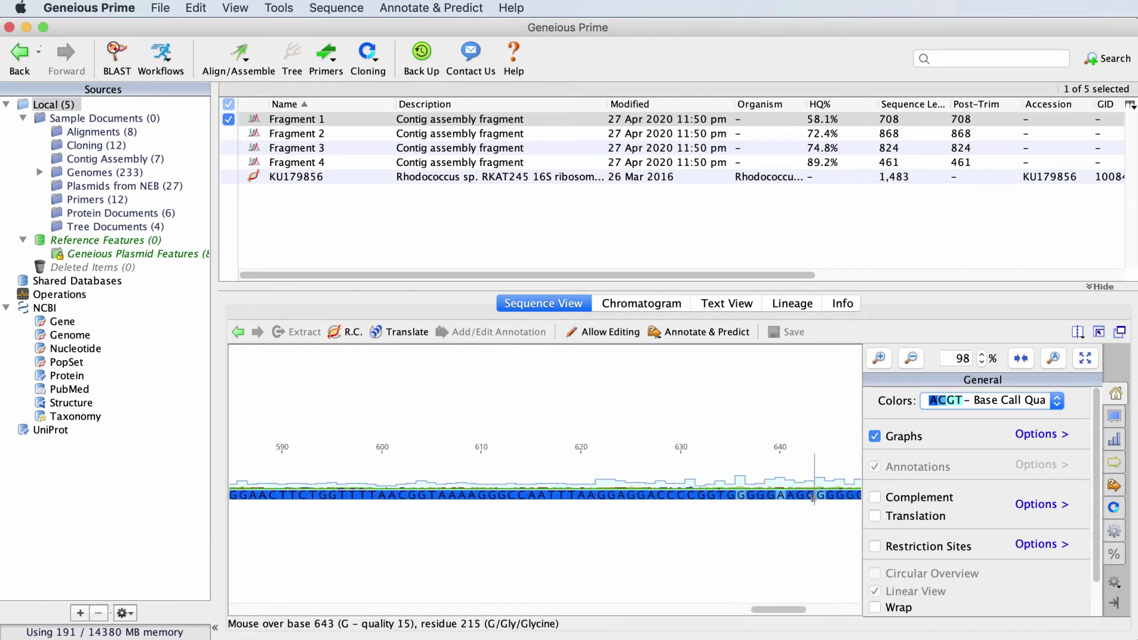
scroll(814, 497, right, 10)
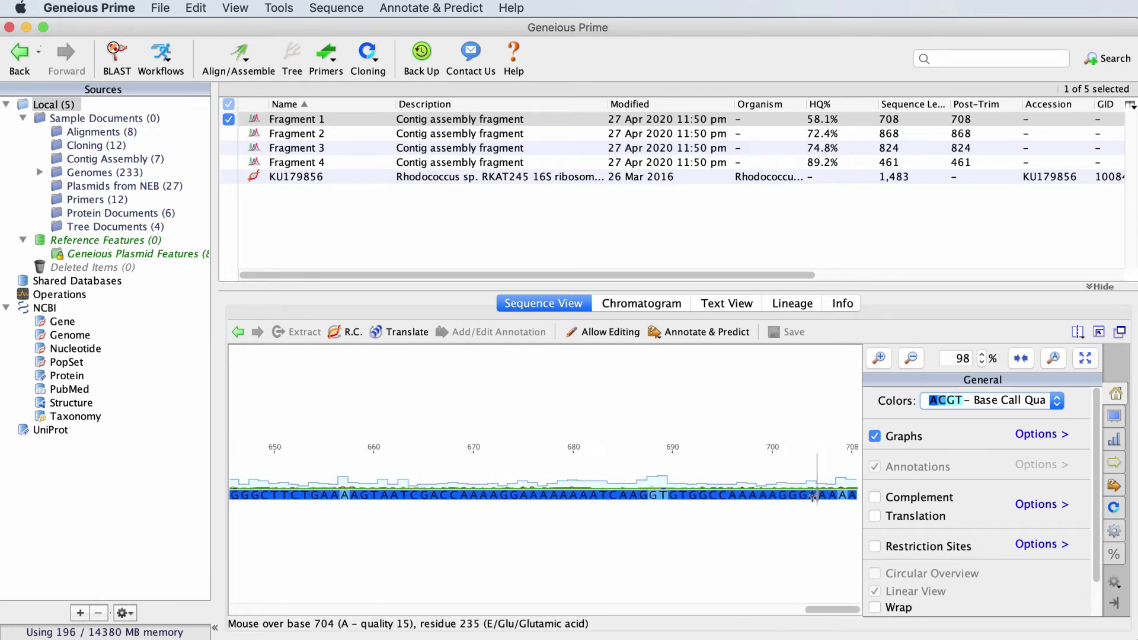
click(229, 162)
Select Fragments 1–4 and trim both ends at a 0.05 error probability limit
click(228, 148)
click(228, 133)
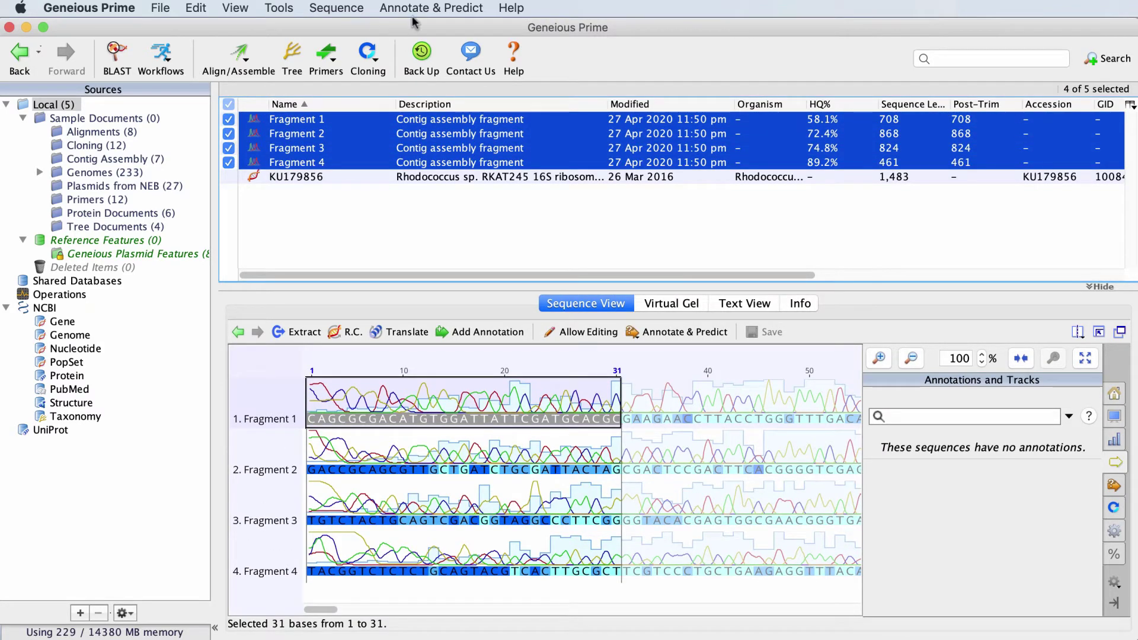
click(440, 9)
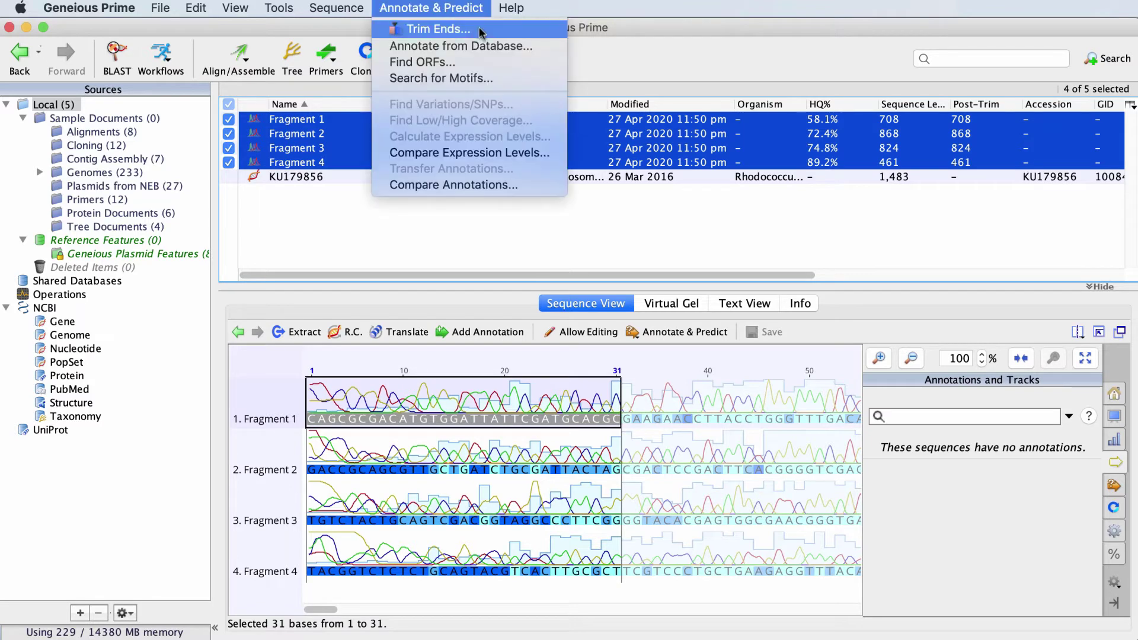
click(439, 29)
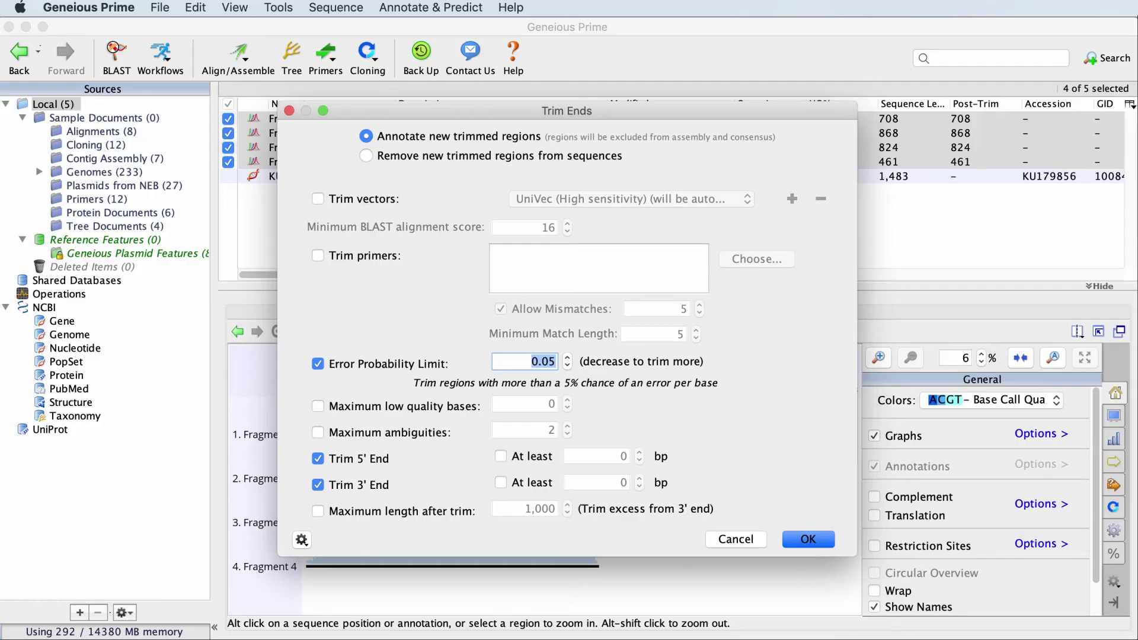
click(799, 538)
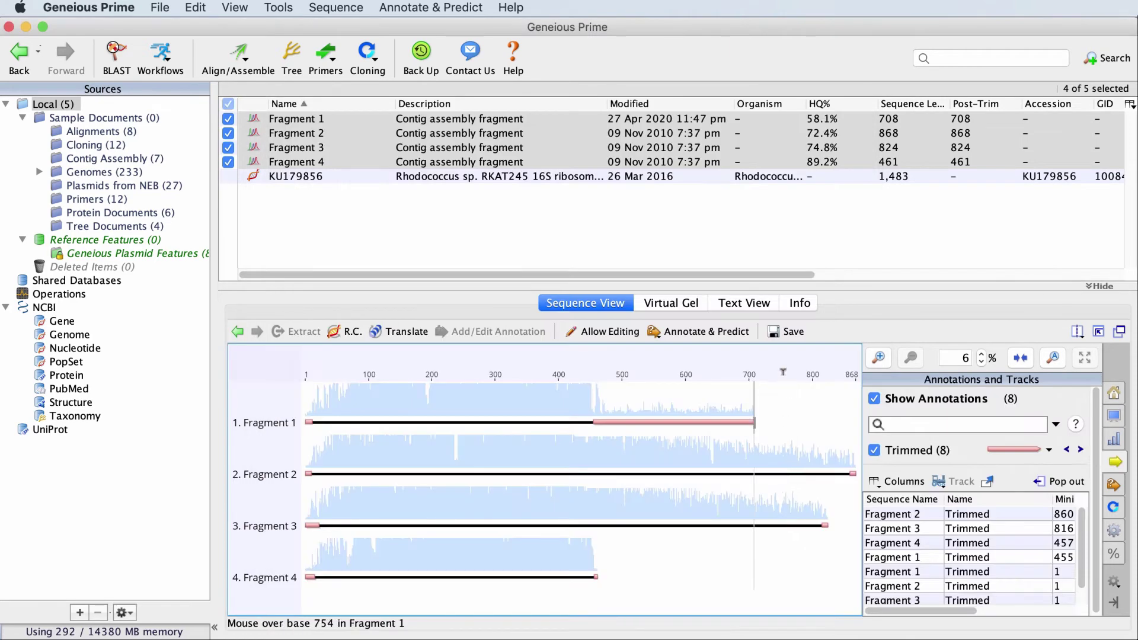
Save the trimmed fragments and select Fragment 1's trimmed region out to base 29
click(781, 332)
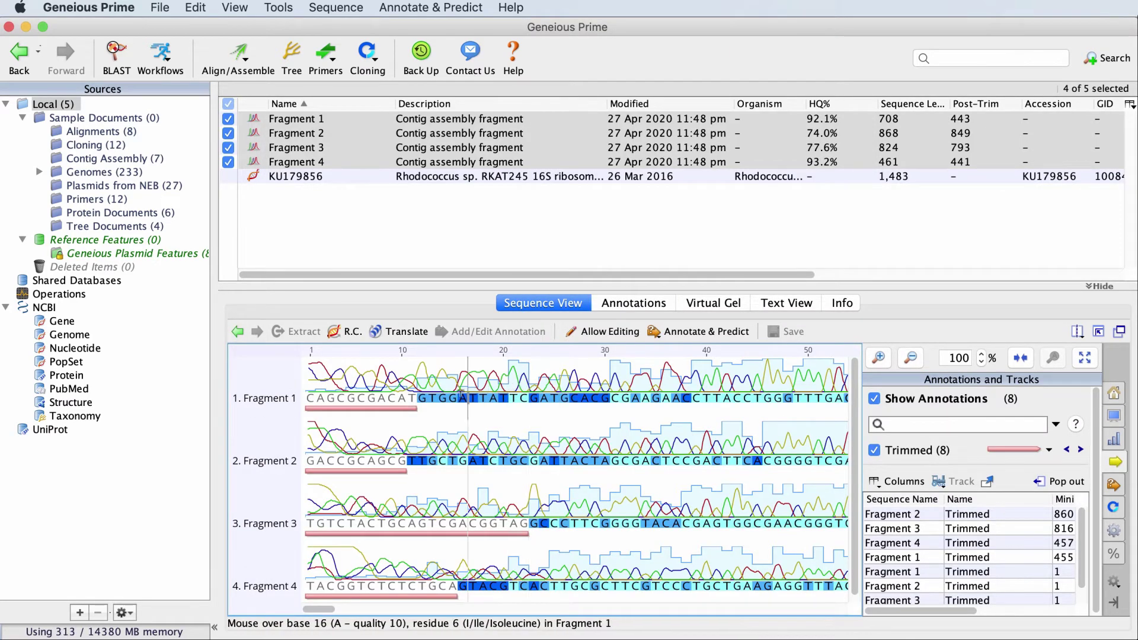
click(445, 407)
drag(452, 407, 615, 414)
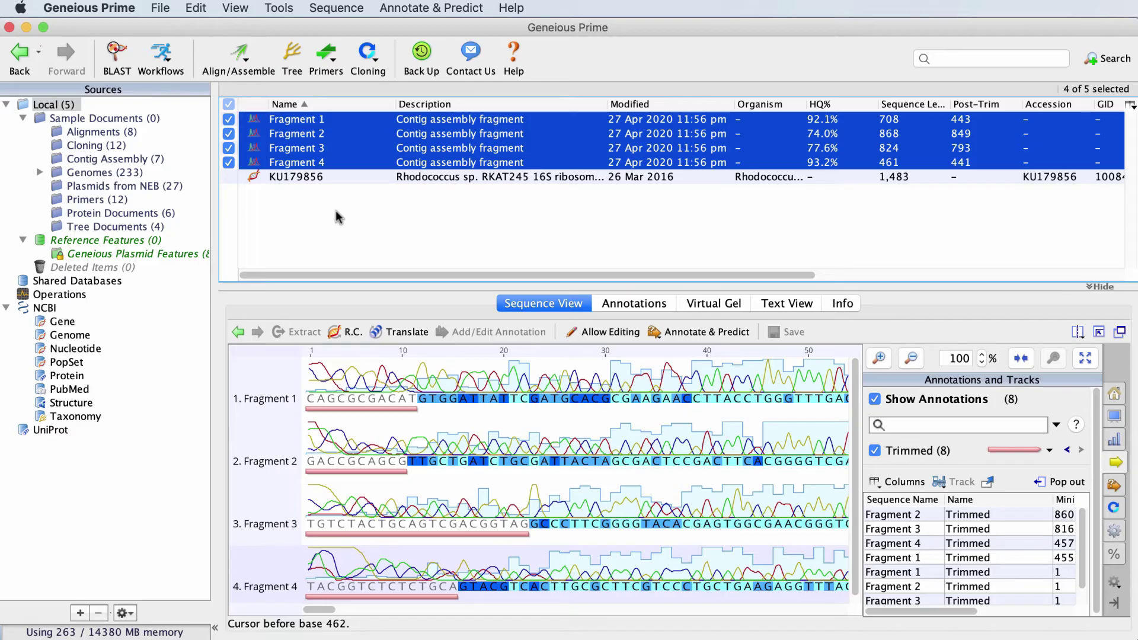
click(252, 73)
Map the four fragments to reference KU179856 at Highest Sensitivity
click(323, 108)
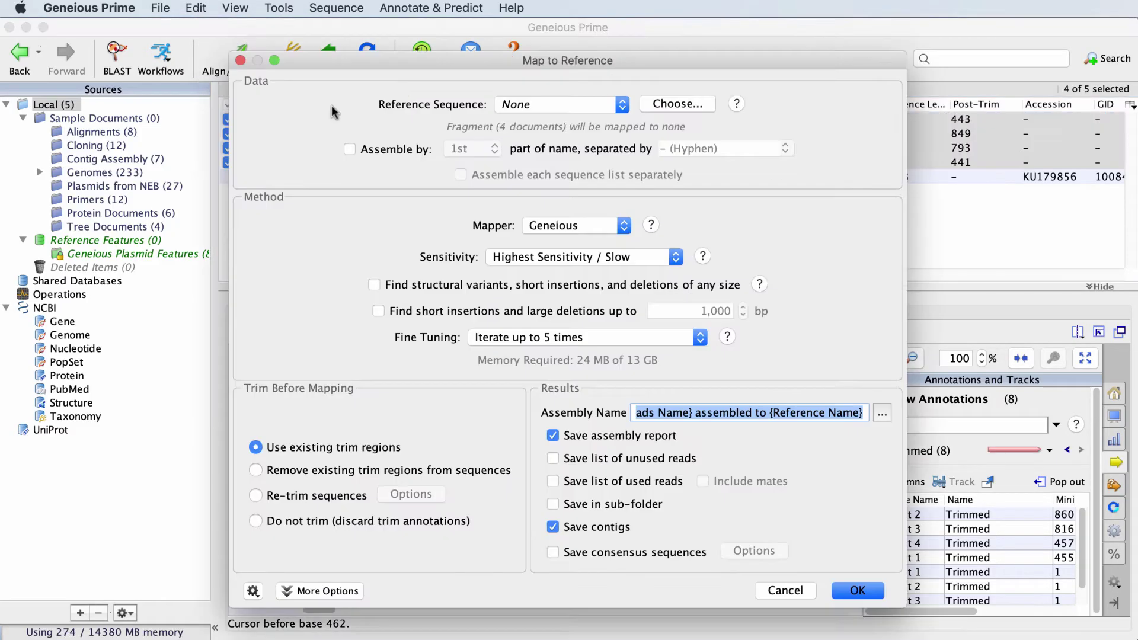
click(652, 107)
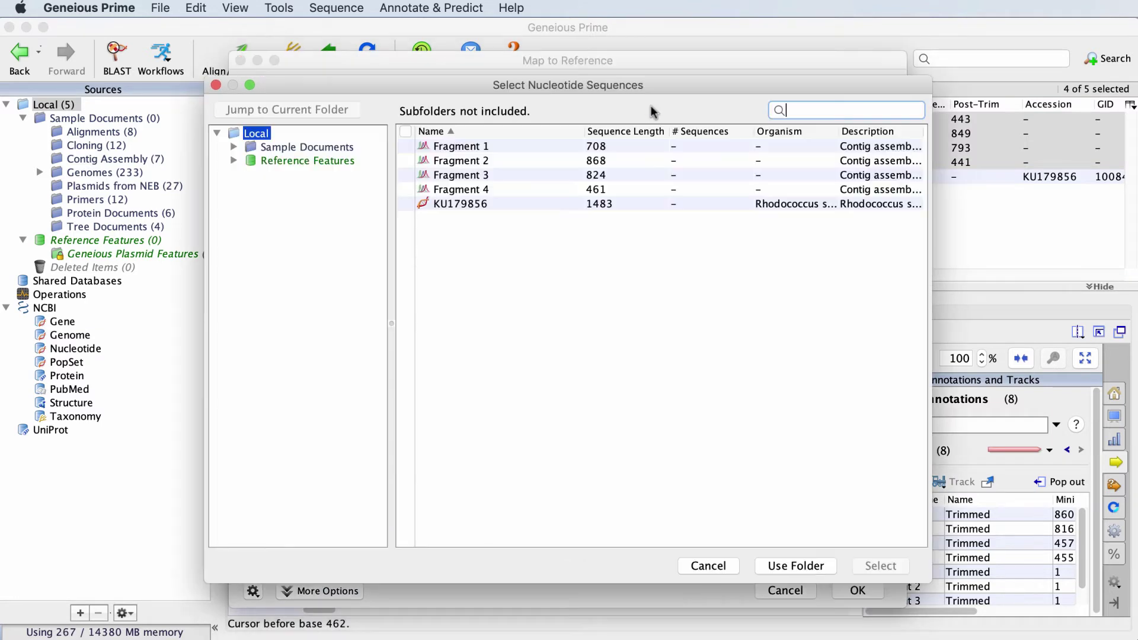
click(544, 205)
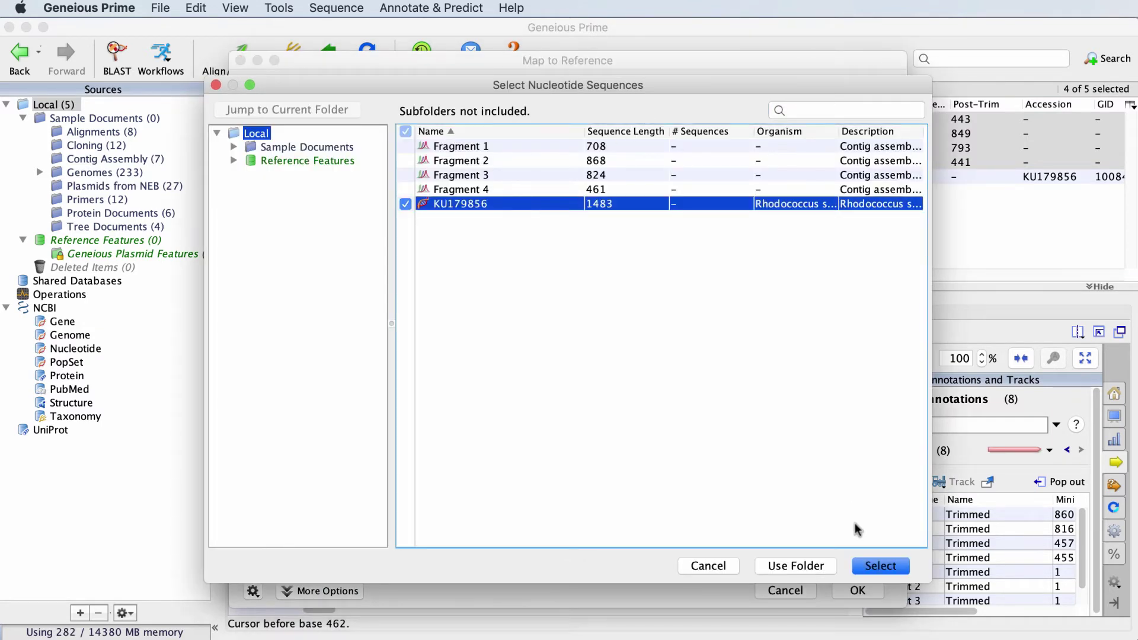
click(881, 566)
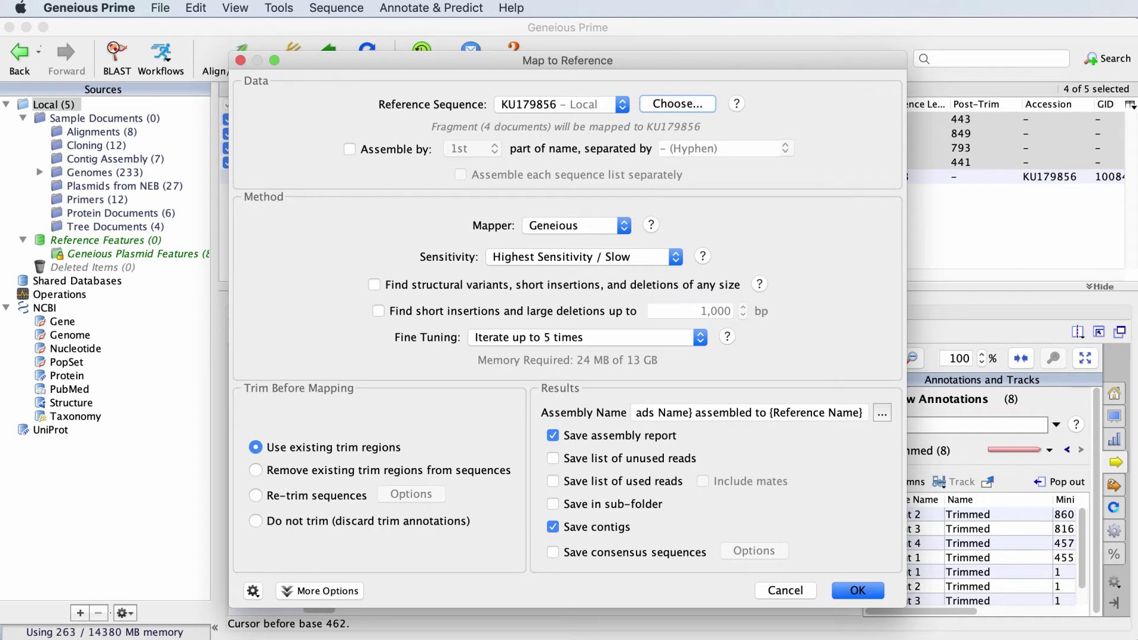
click(880, 591)
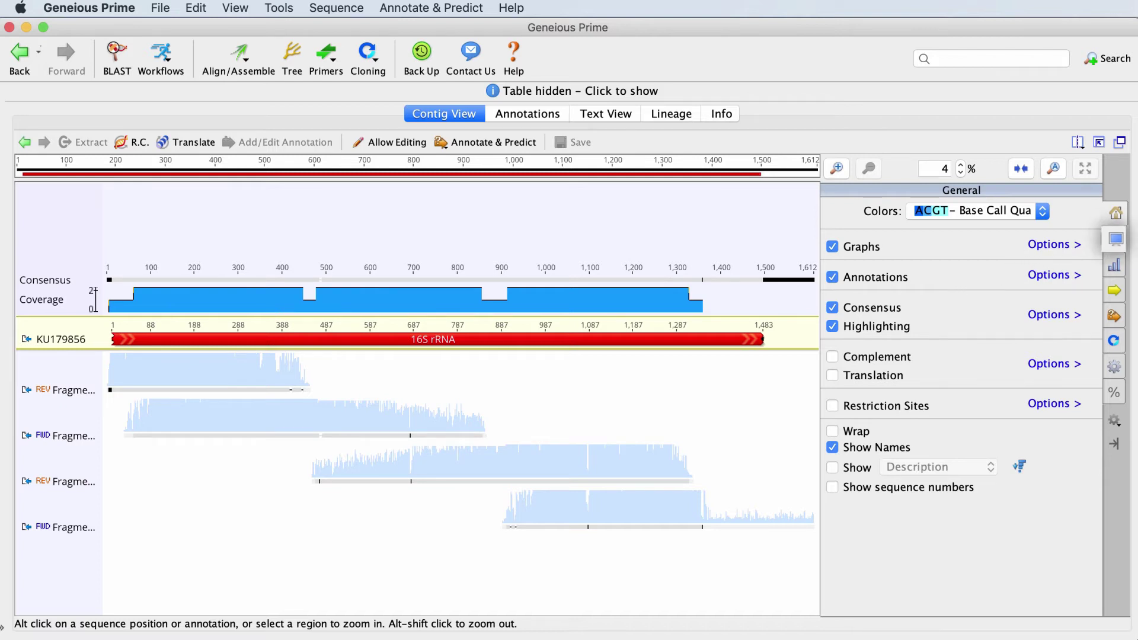
In the contig's Display settings, keep Disagreements to Reference highlighting switched on
click(1115, 239)
click(905, 387)
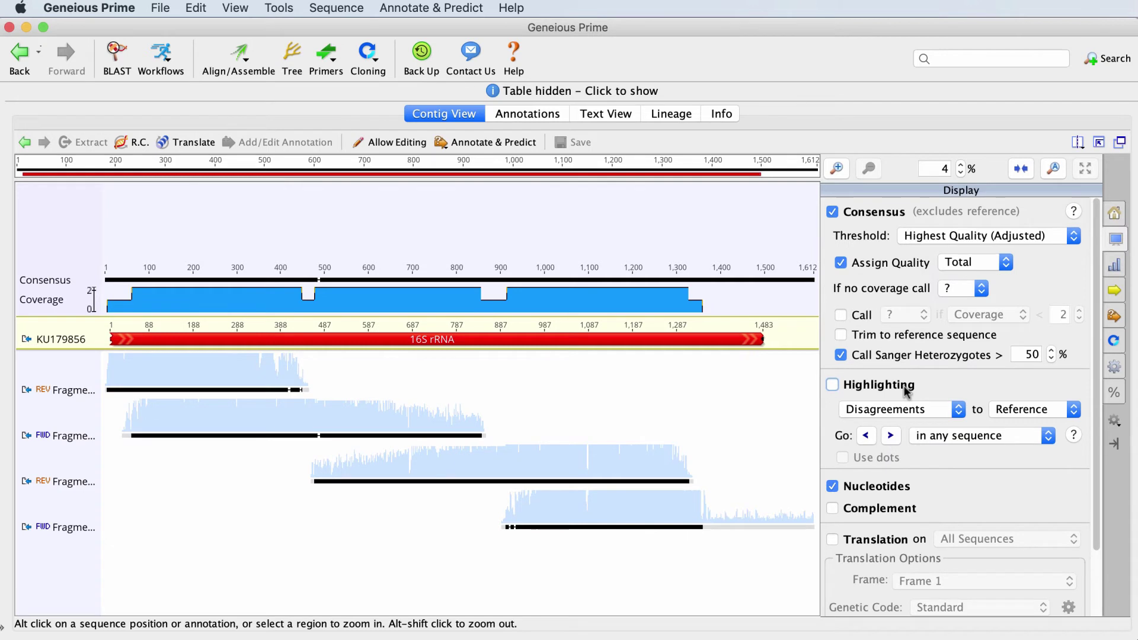
click(905, 386)
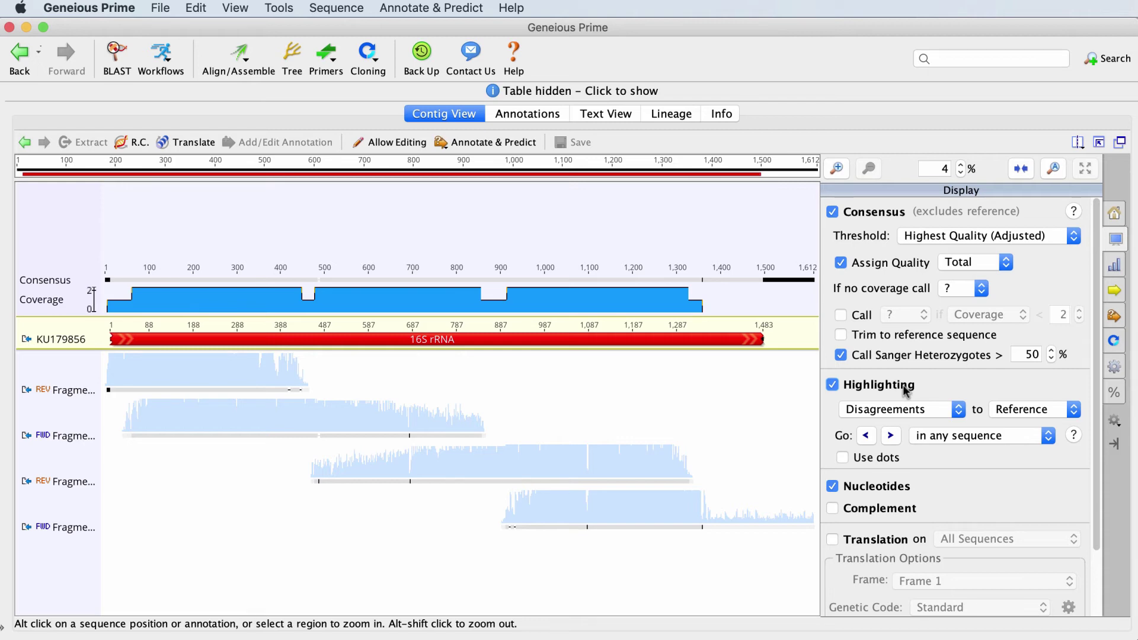
Zoom to base level and step through read disagreements until column 695
click(836, 170)
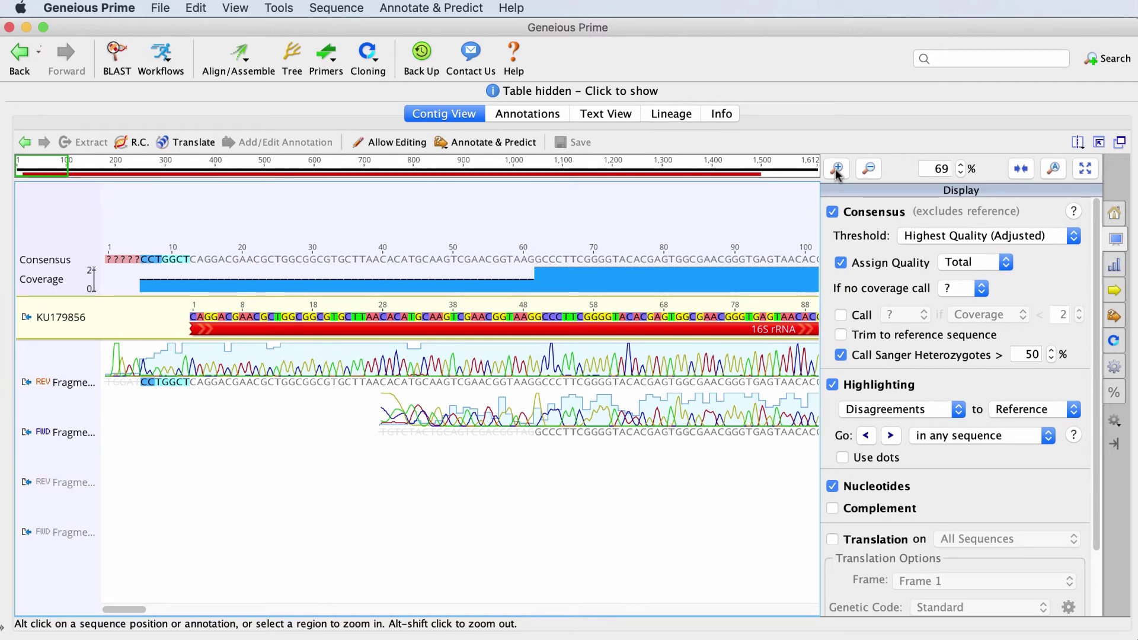
click(891, 437)
click(892, 438)
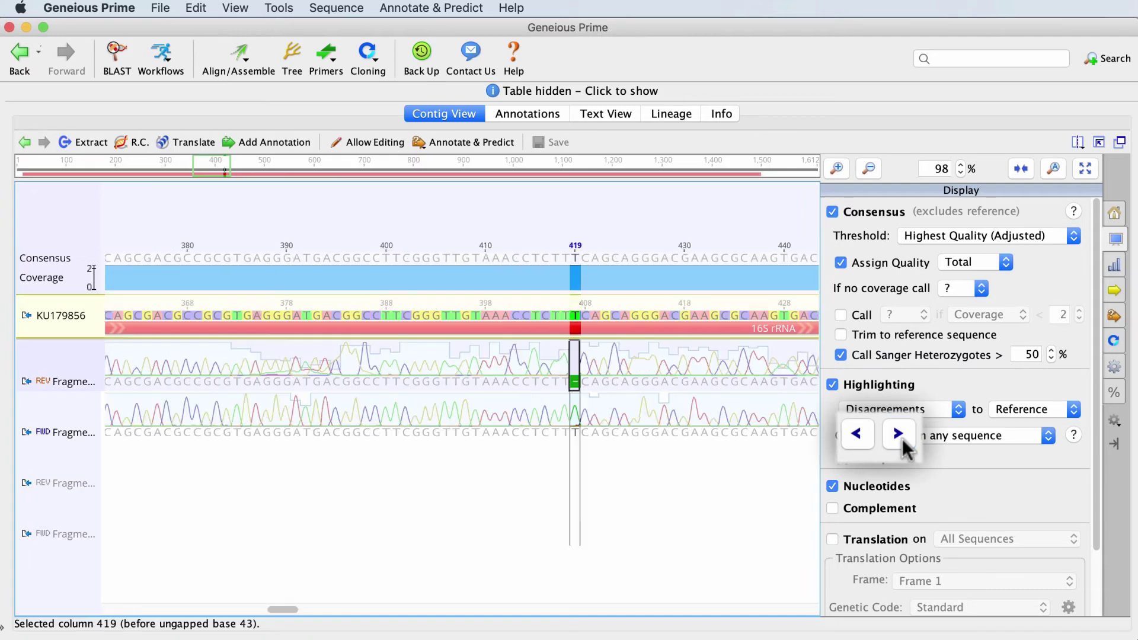
click(891, 437)
click(891, 437)
click(891, 437)
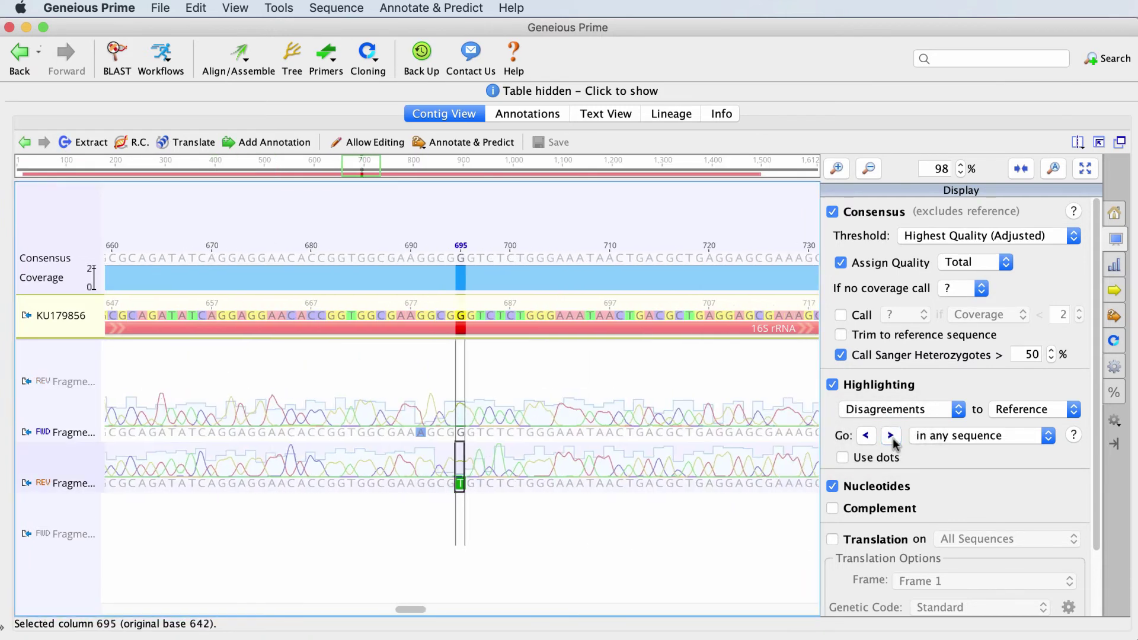
click(891, 437)
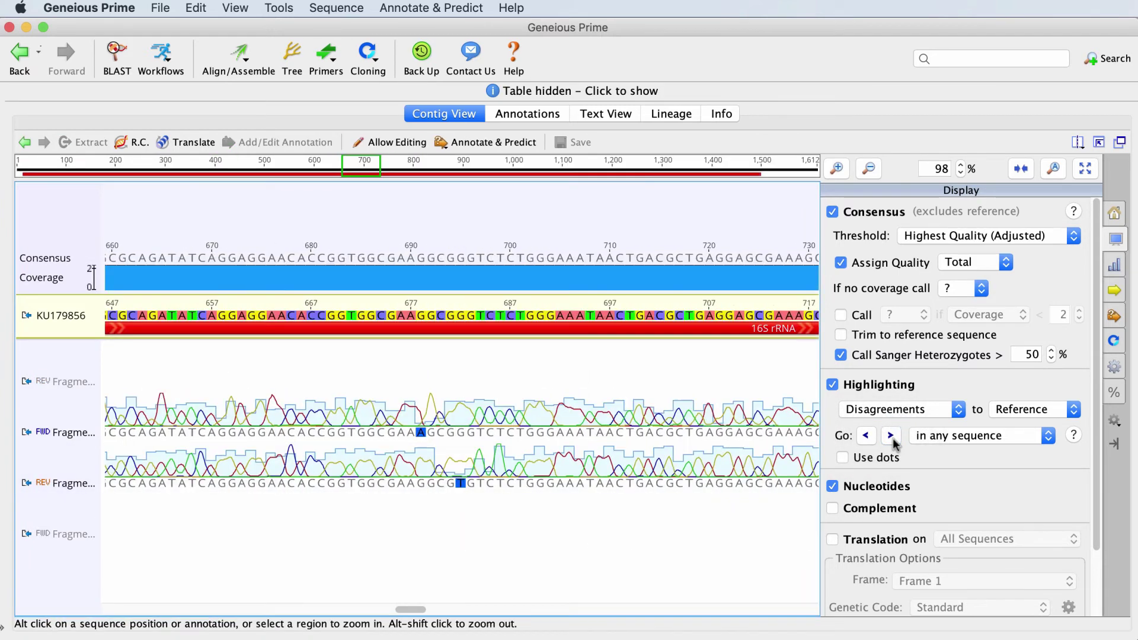
Briefly show then hide the amino-acid translation, and toggle the consensus row off and on
click(882, 537)
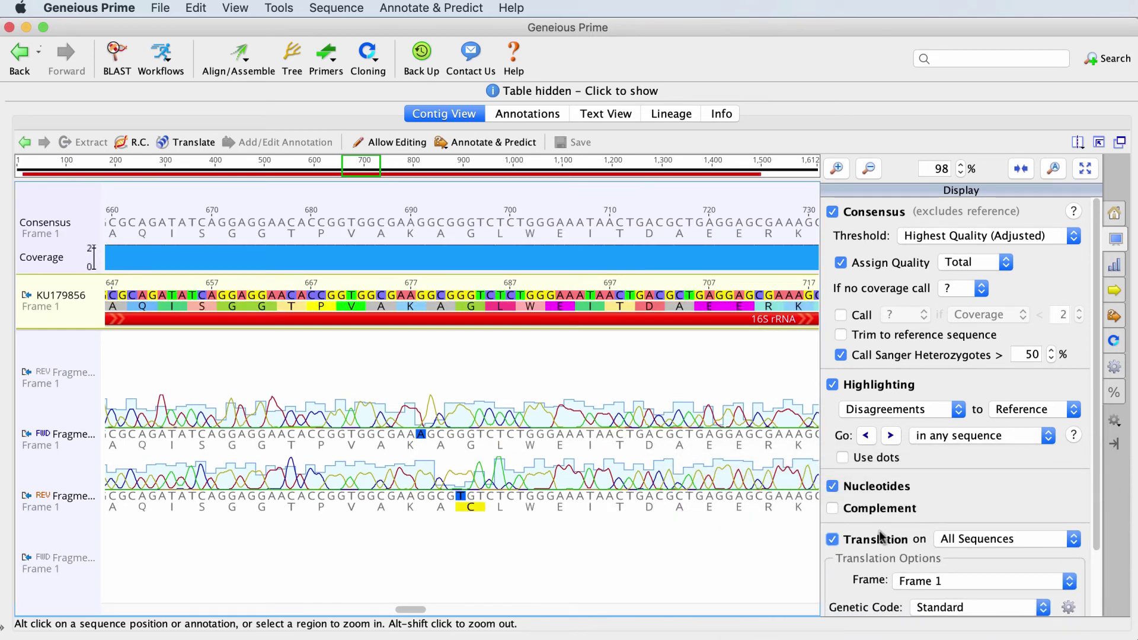
click(882, 537)
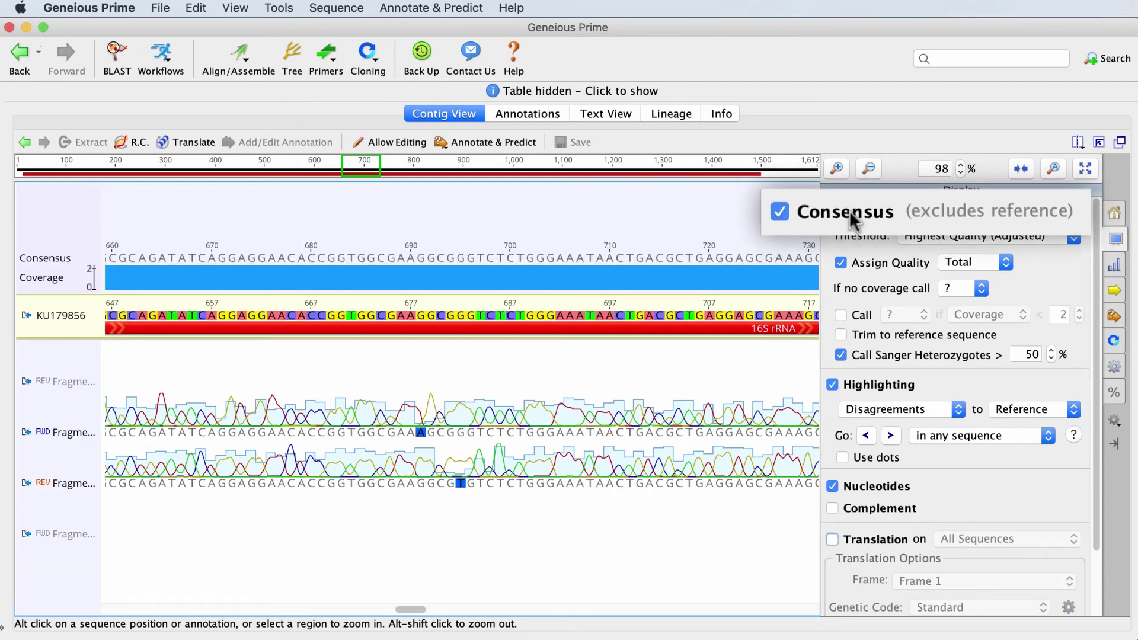
click(880, 214)
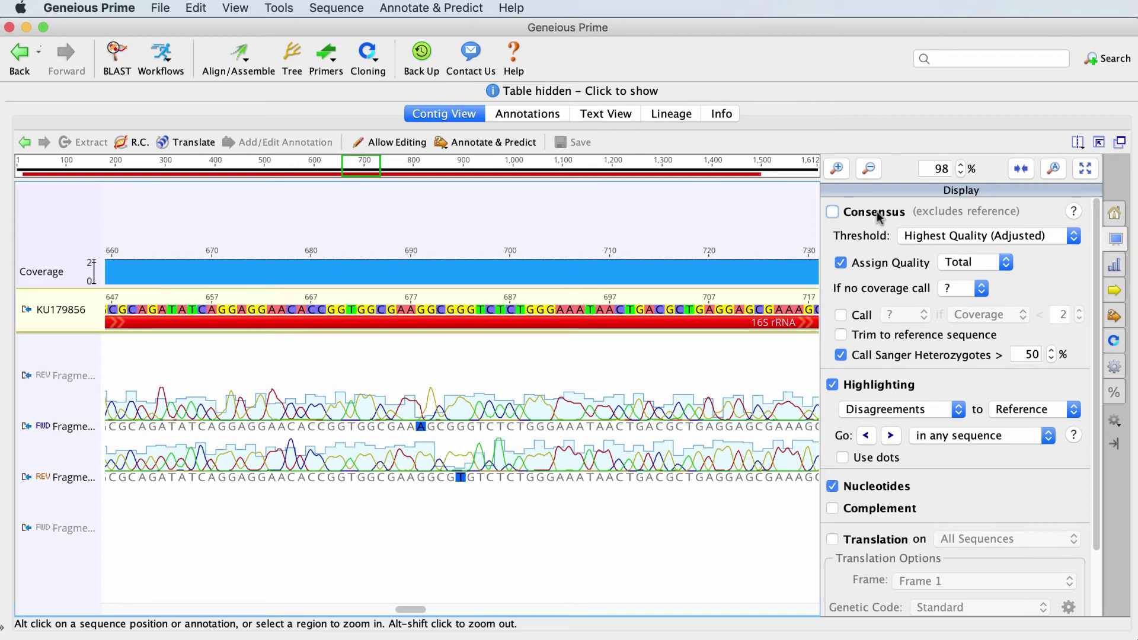
click(880, 213)
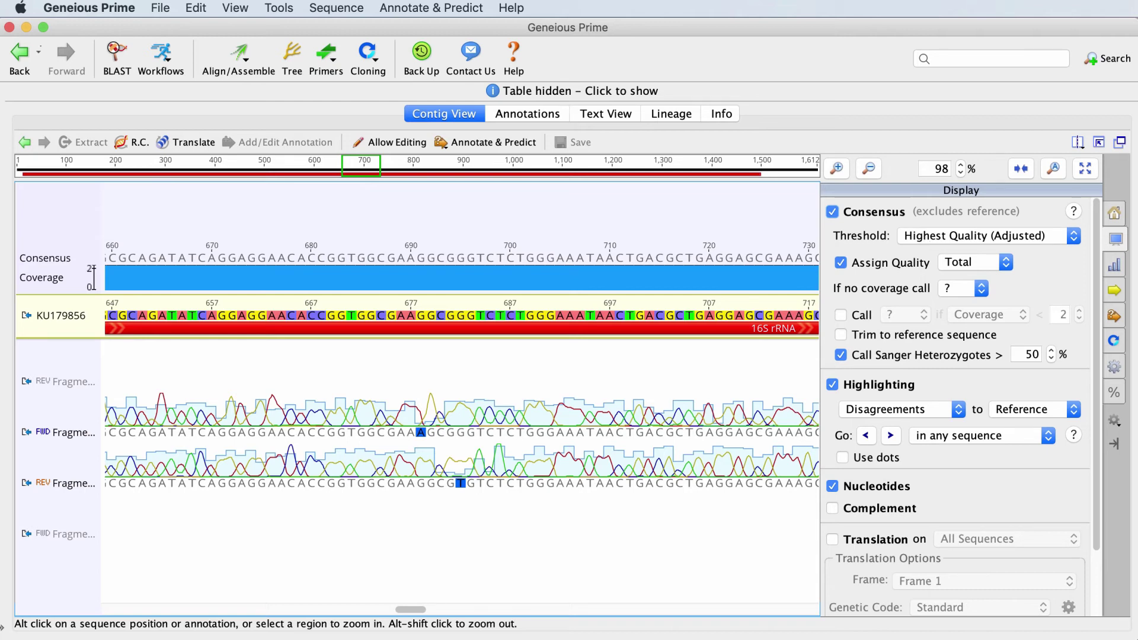
Edit the reverse fragment's bases at column 696, save, and apply the changes to the original reads
click(410, 145)
click(465, 469)
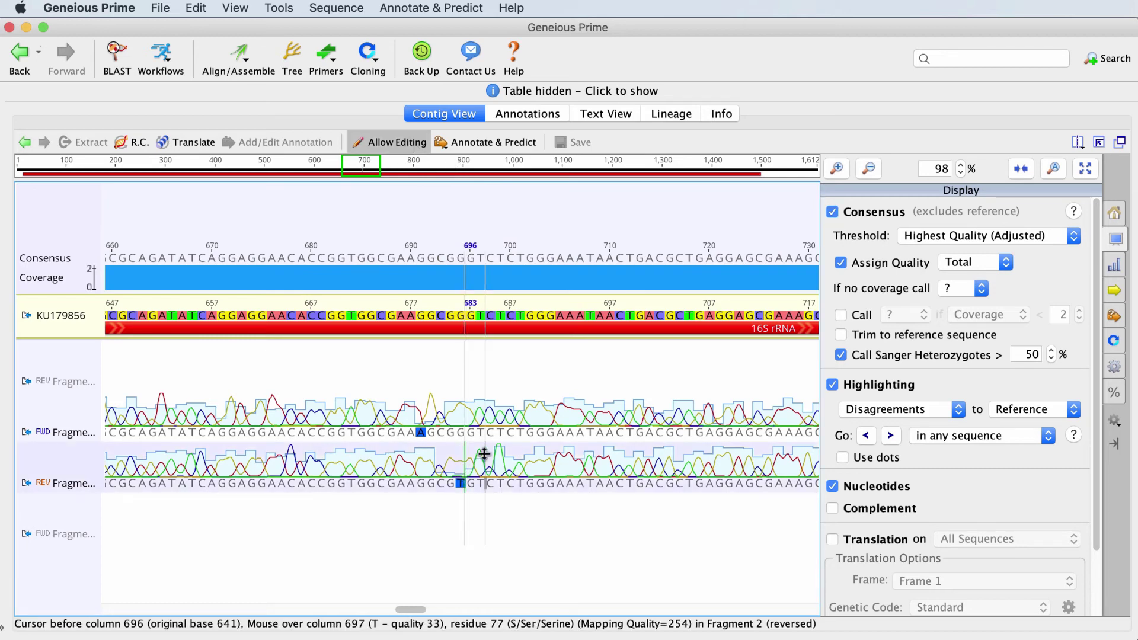
text(ACTACGATA)
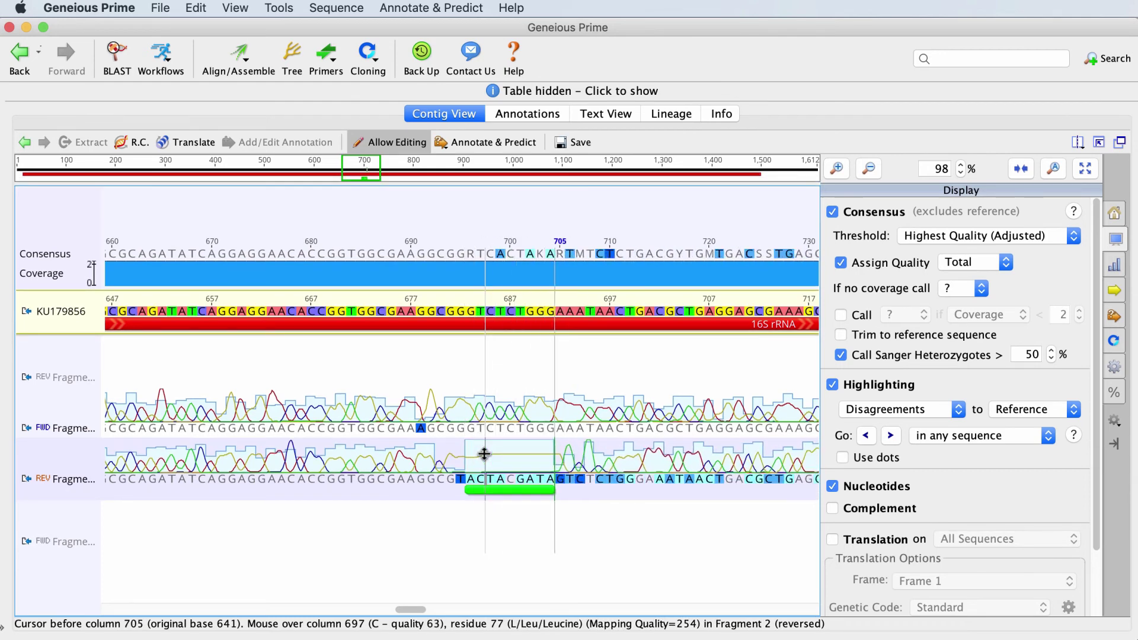
key(BackSpace)
key(BackSpace)
key(BackSpace)
key(BackSpace)
key(BackSpace)
key(BackSpace)
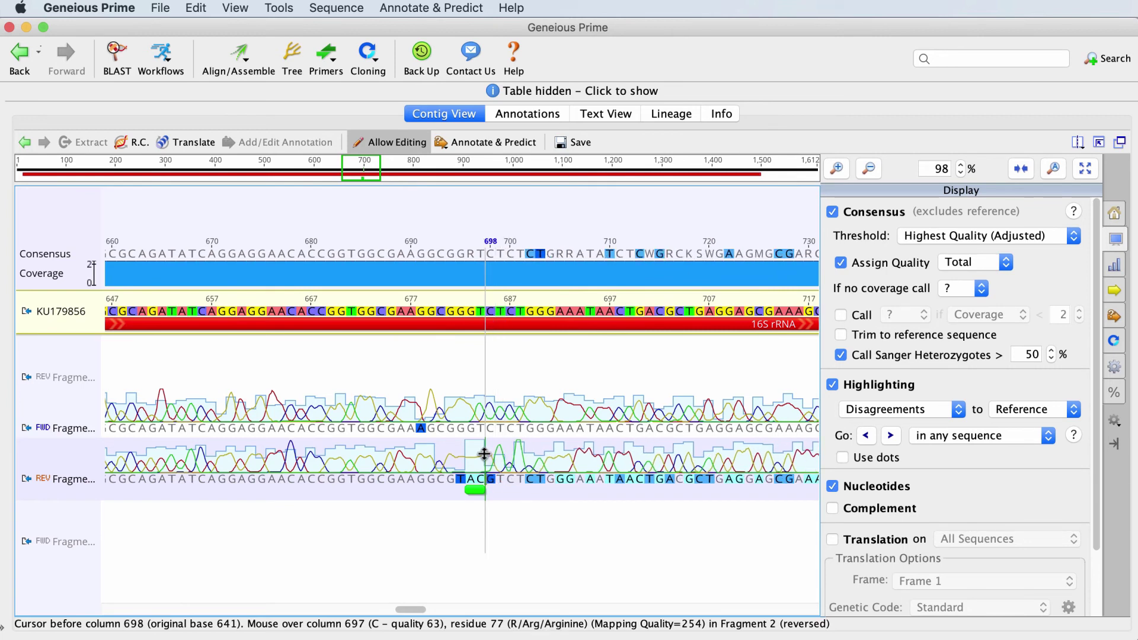
key(BackSpace)
key(BackSpace)
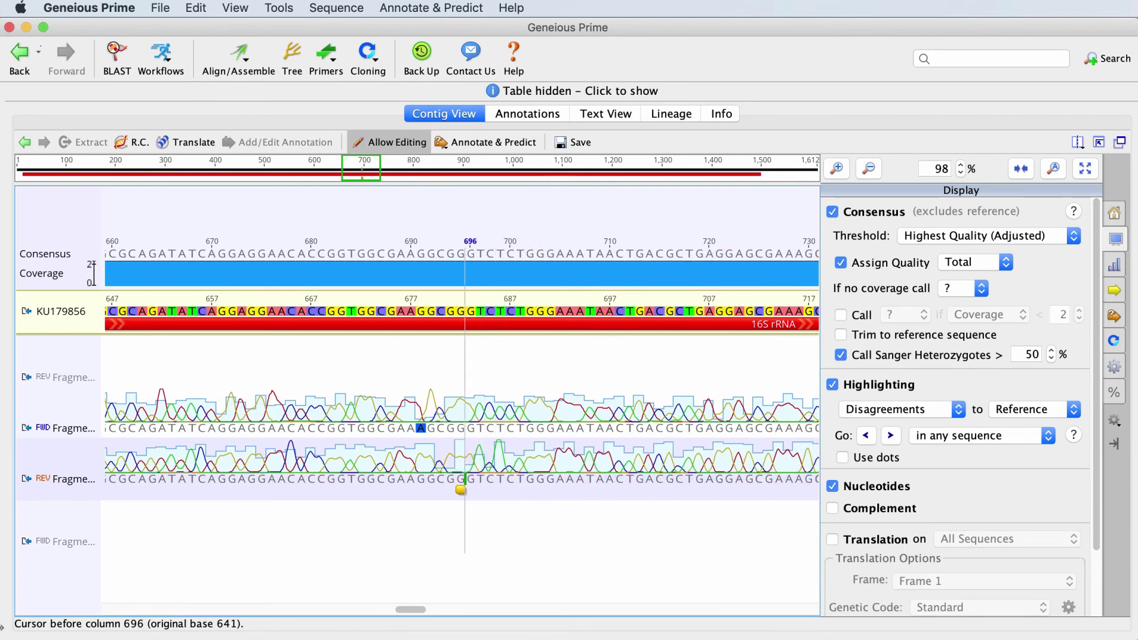
click(576, 143)
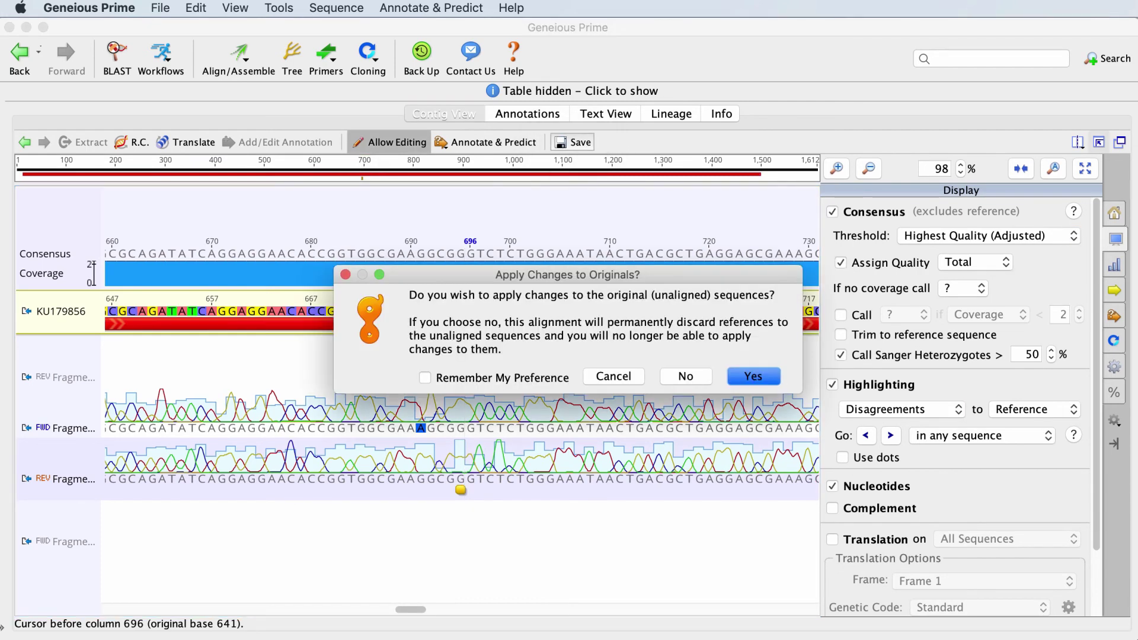
click(764, 377)
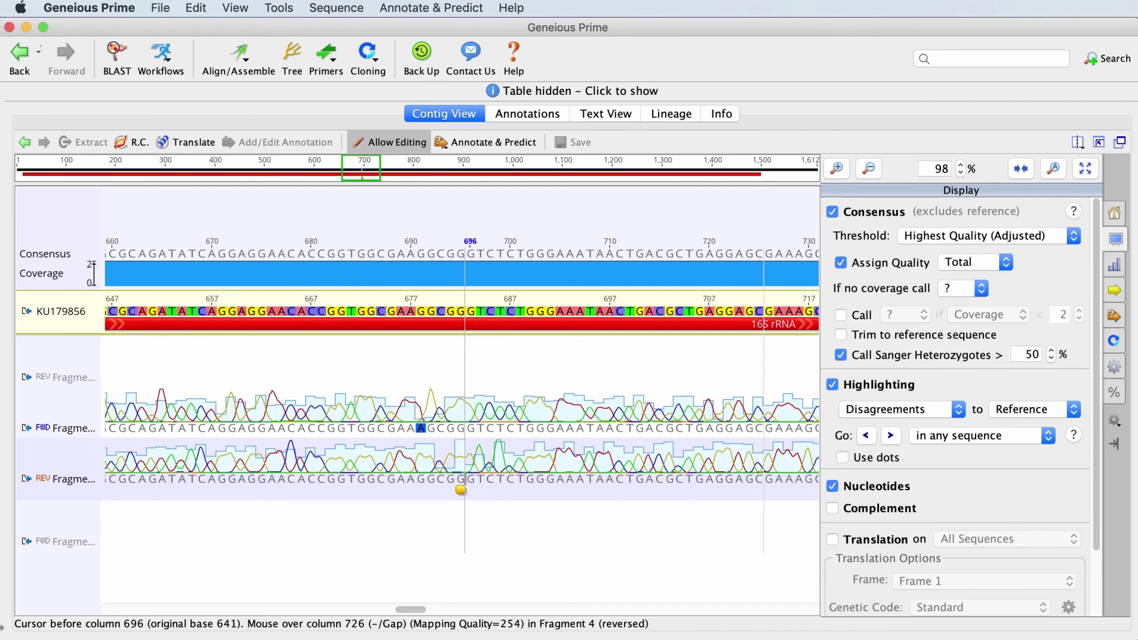